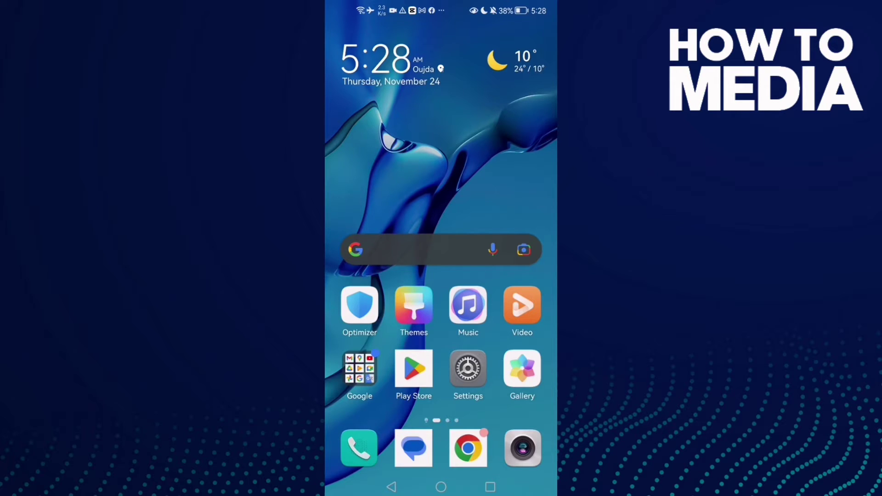
Confirm Instagram's Play Store page shows Open with no update, then open Settings
click(413, 370)
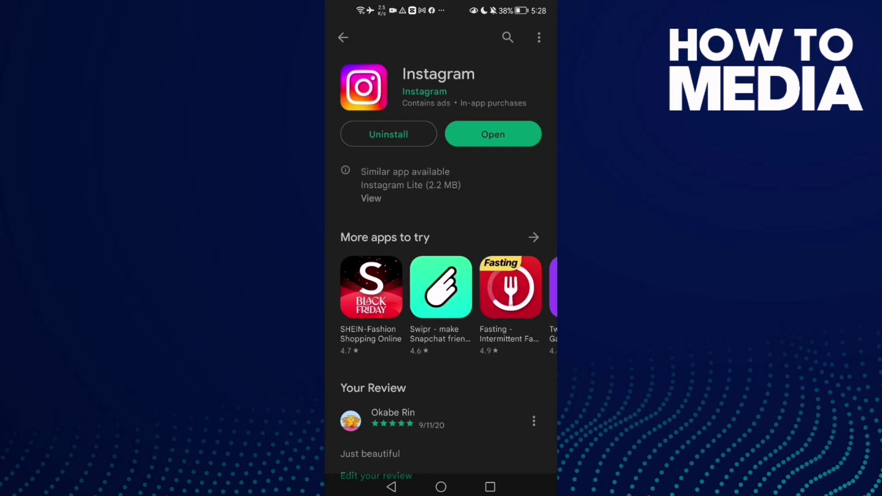
click(516, 135)
click(441, 487)
Search the installed apps for 'insta' and open Instagram's app info
click(468, 368)
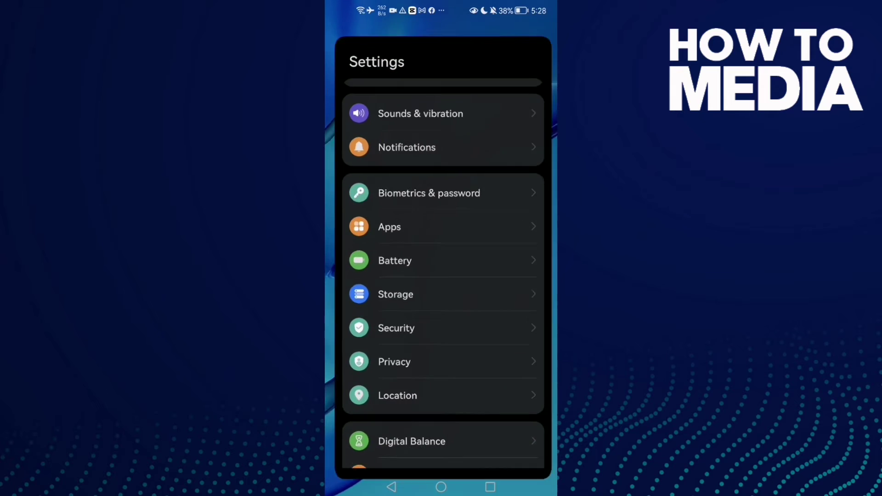
mouse_move(470, 179)
mouse_down()
mouse_move(441, 393)
mouse_move(445, 203)
mouse_up()
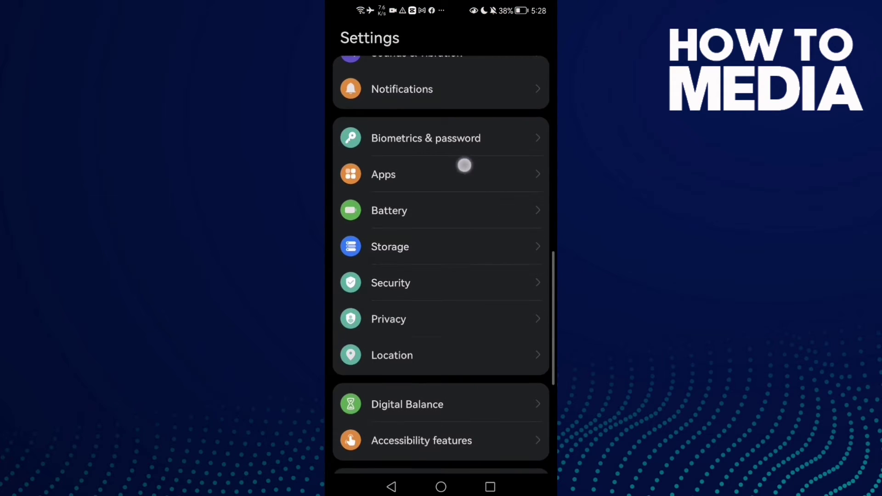
click(462, 165)
click(468, 78)
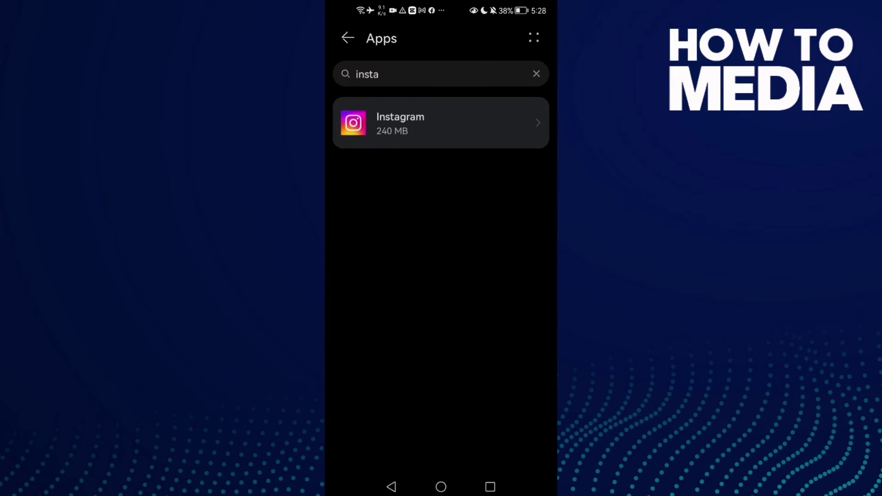
click(380, 74)
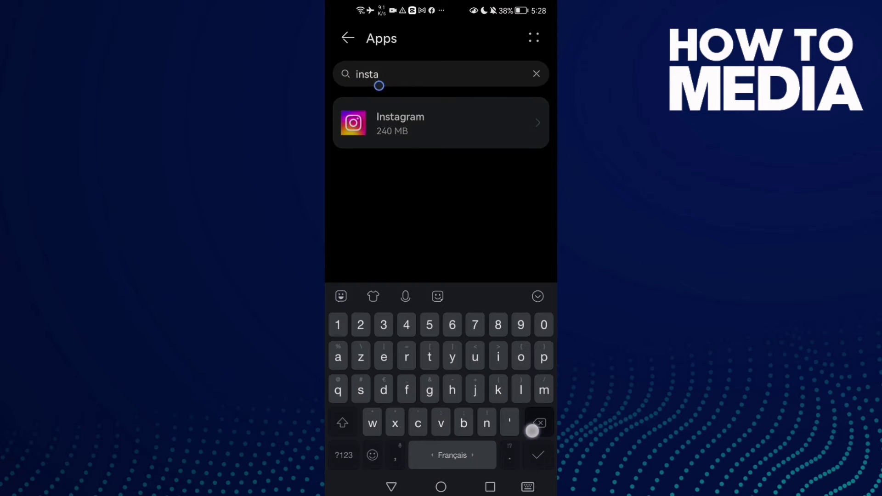
key(BackSpace)
key(BackSpace)
key(BackSpace)
text(insta)
click(413, 123)
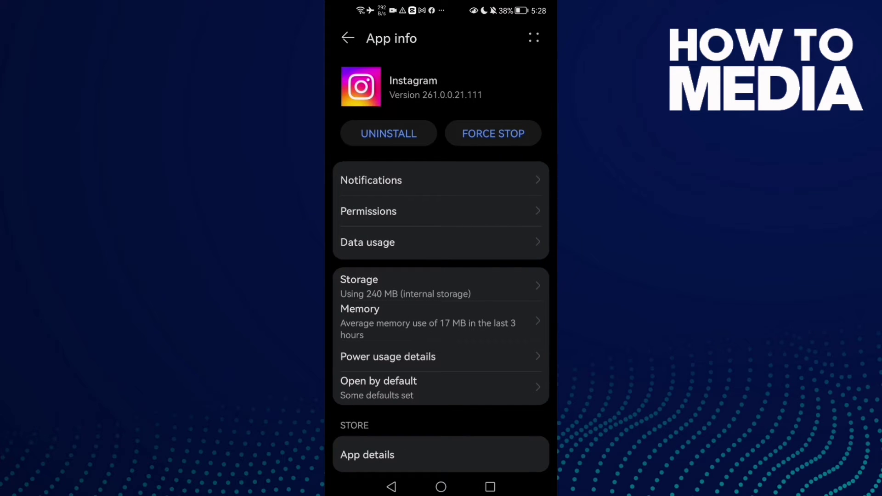
Force-stop Instagram, clear its cache to 0 B, and return to the search results
click(493, 134)
click(493, 436)
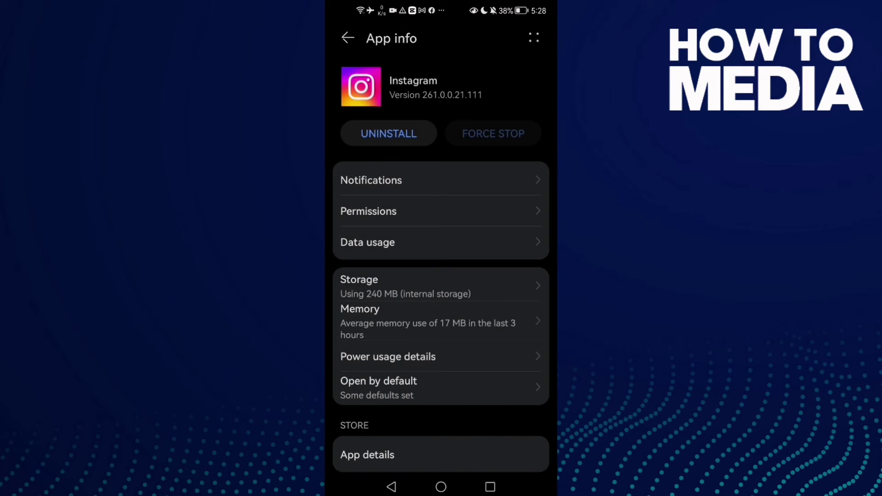
click(378, 284)
click(404, 362)
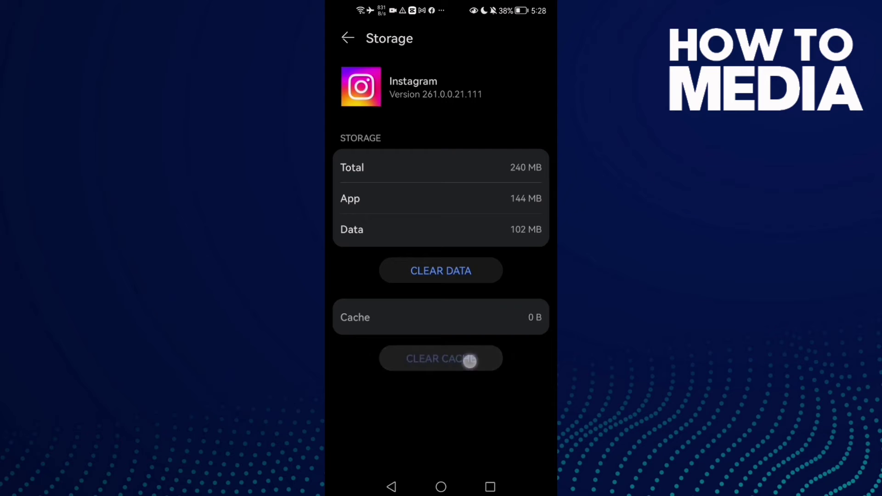
click(391, 486)
click(380, 485)
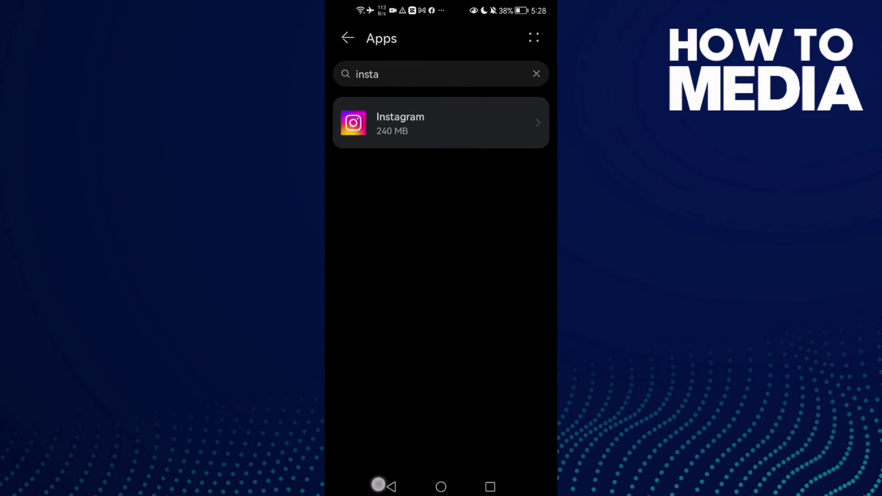
Switch Battery's Power Saving mode on and back off, then return to the home screen
click(379, 486)
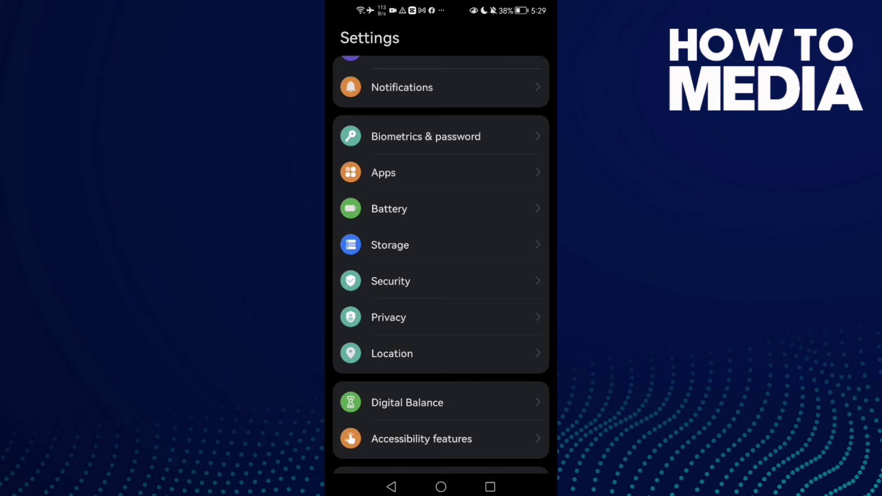
click(399, 209)
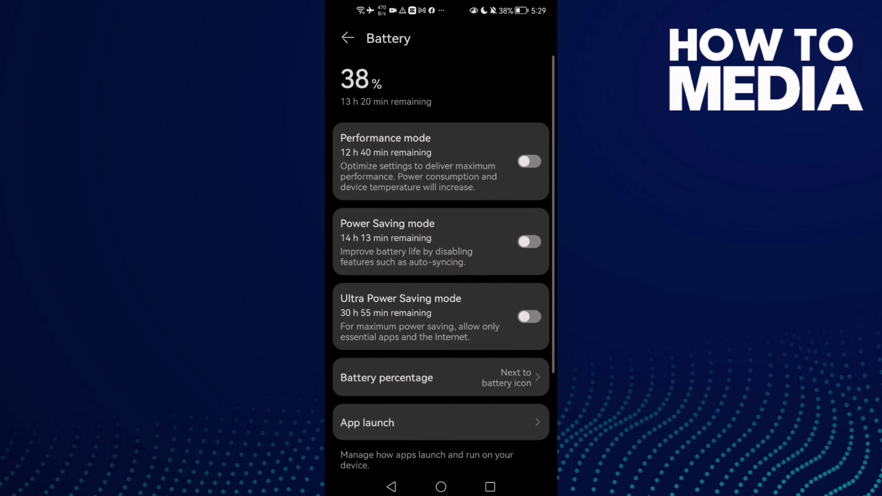
drag(404, 246, 417, 250)
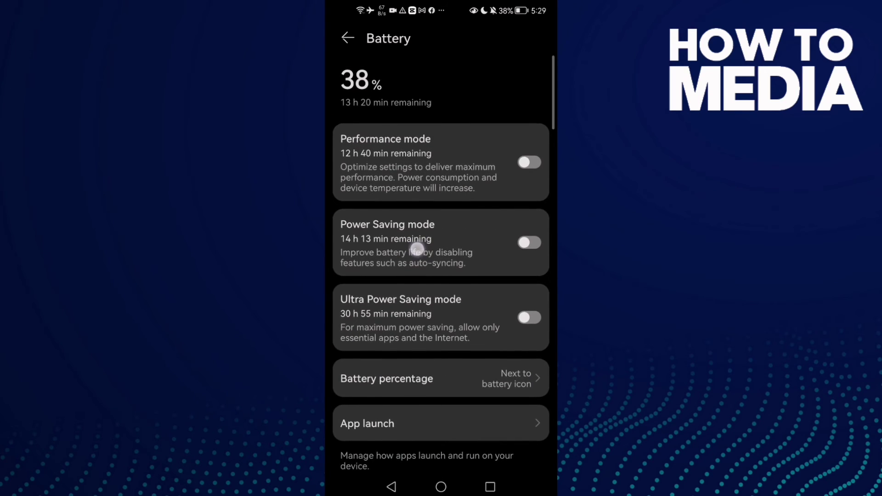
click(529, 241)
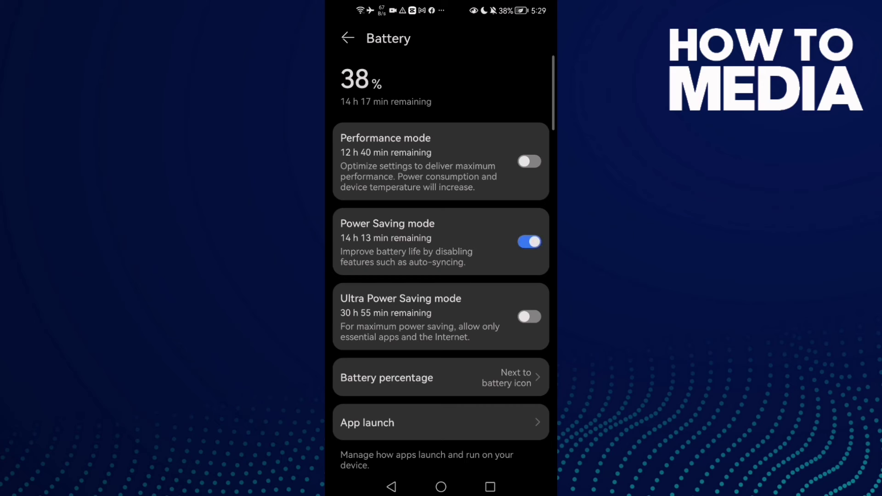
click(529, 241)
click(391, 486)
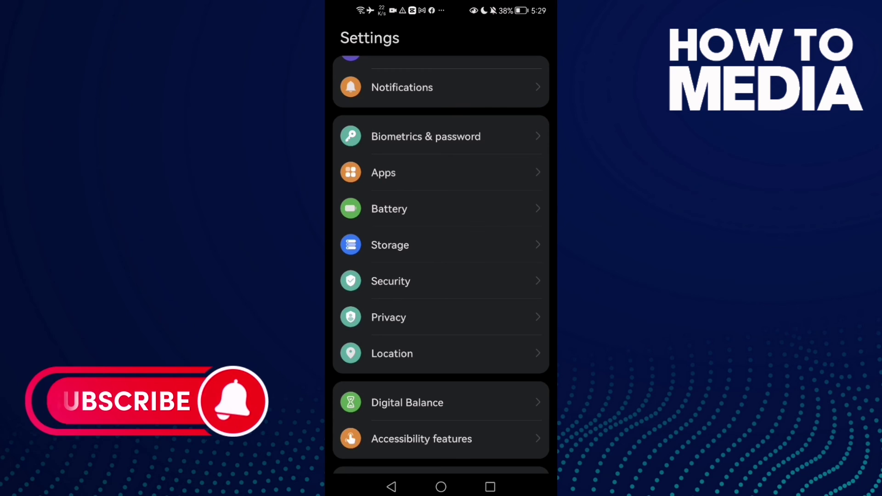
click(442, 487)
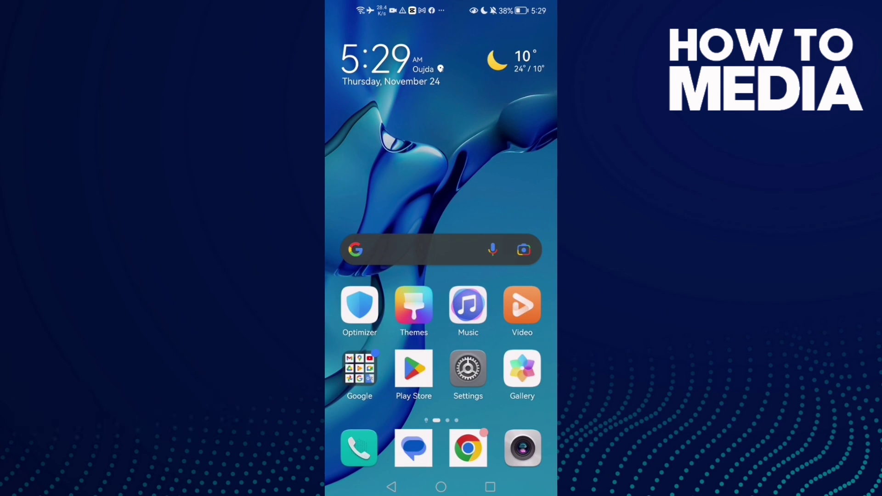